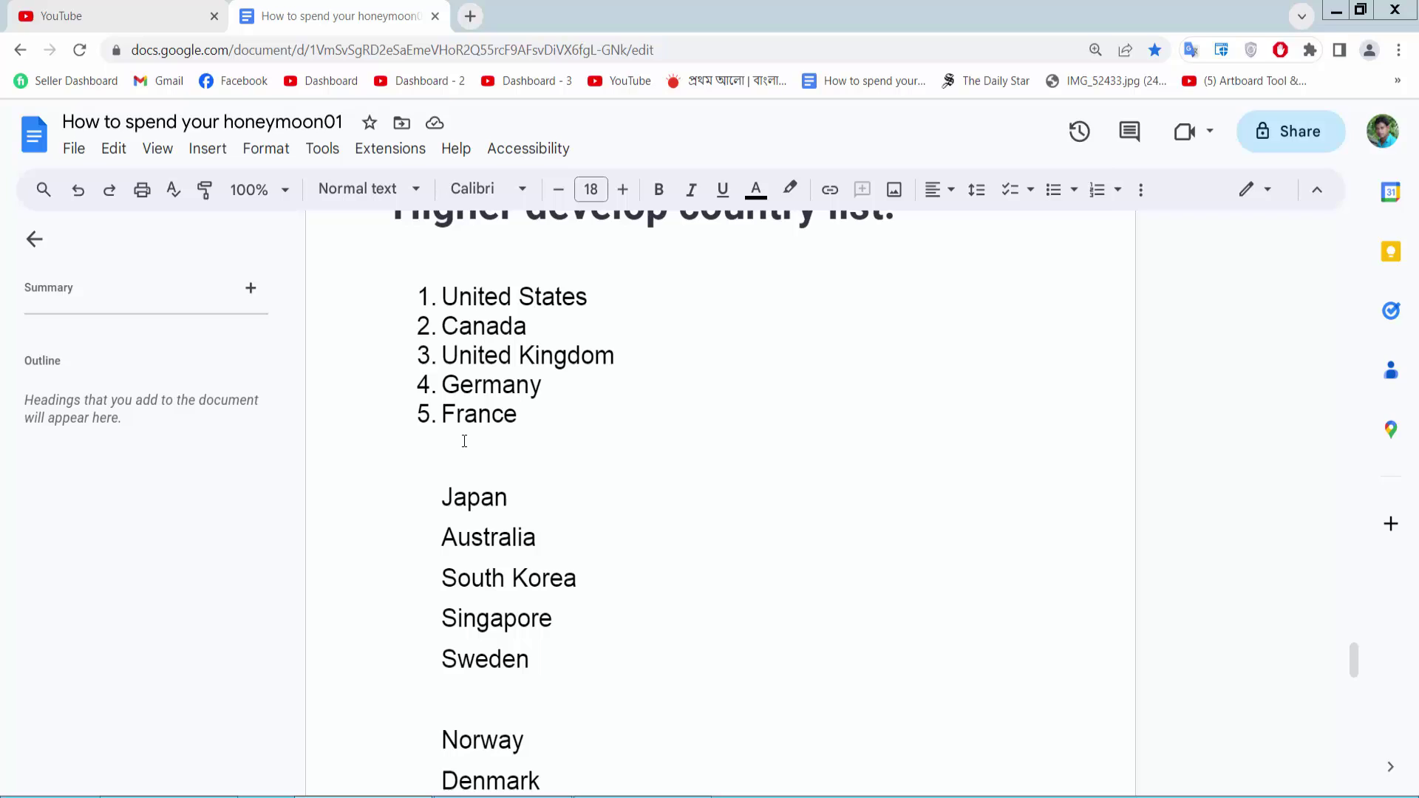
Step: Number the five countries Japan through Sweden with the first 1. a. i. list style
click(484, 406)
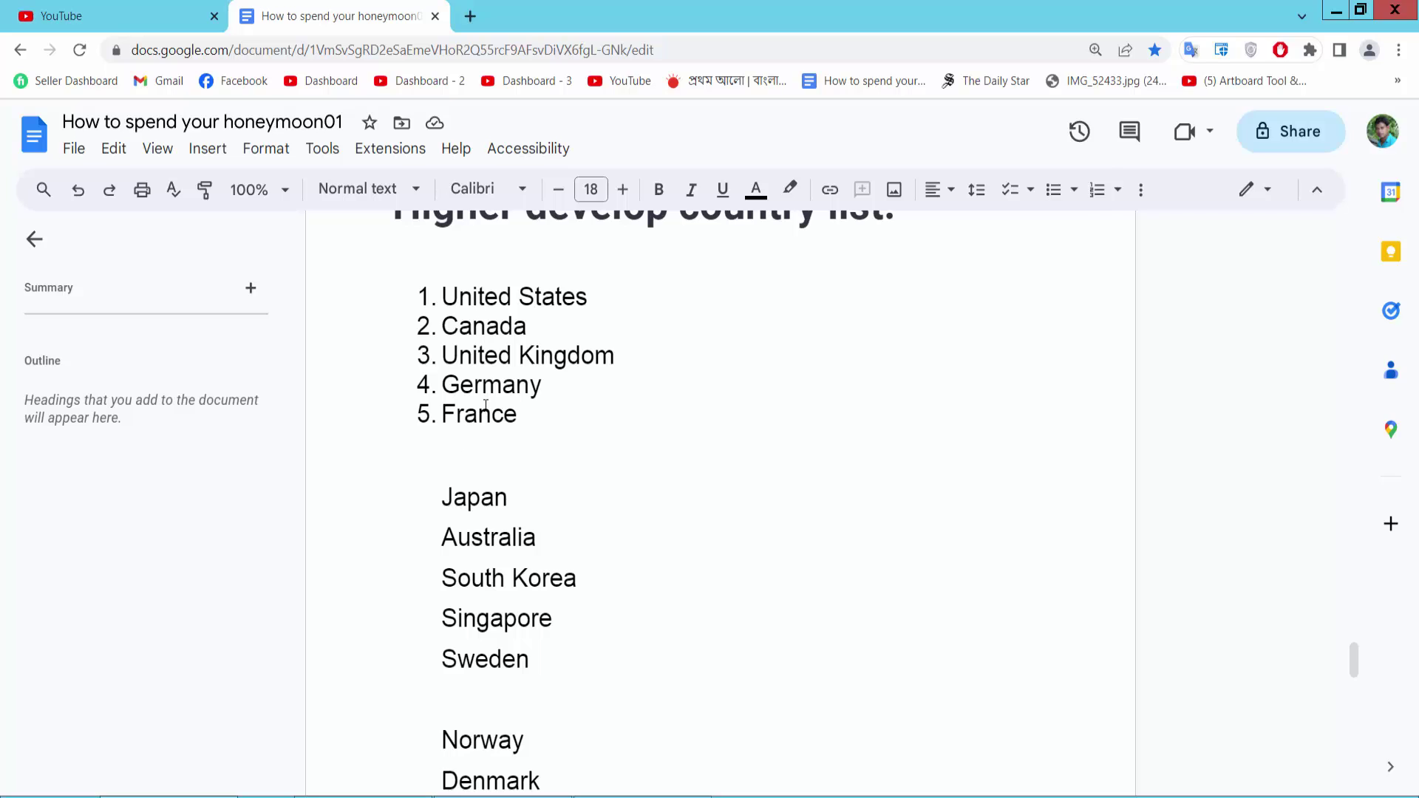
click(439, 497)
key(Down)
key(Down)
key(Down)
click(457, 537)
drag(531, 666, 442, 501)
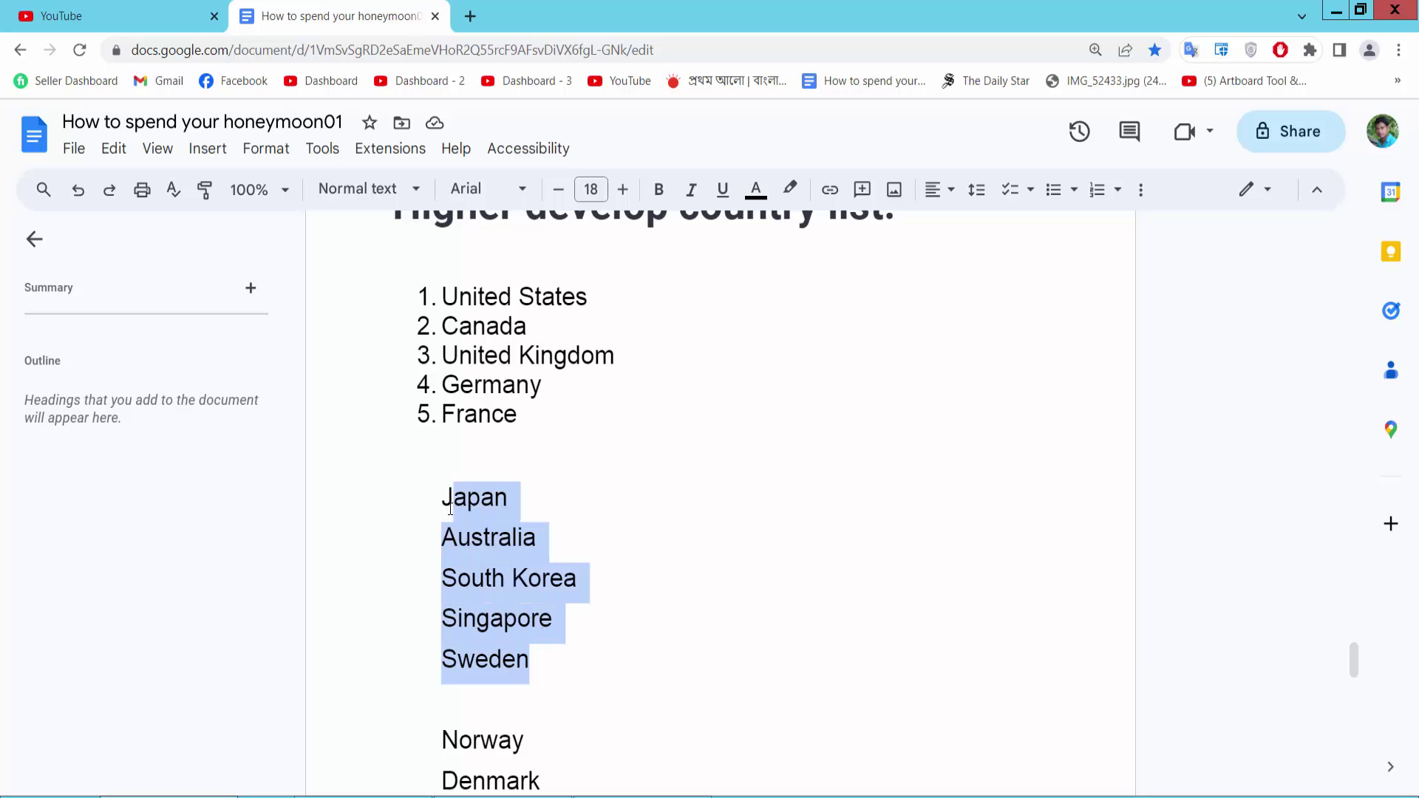
click(1120, 192)
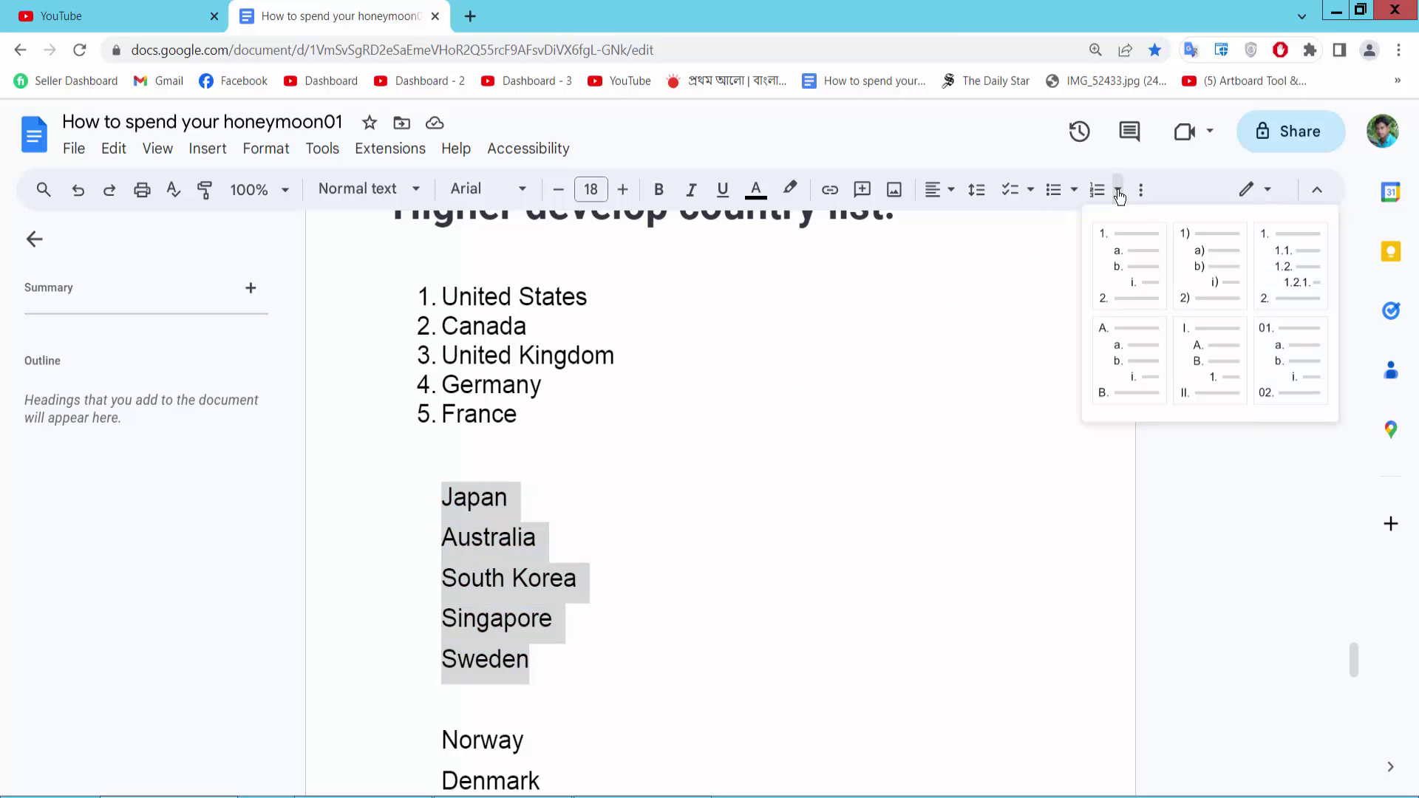
click(1117, 271)
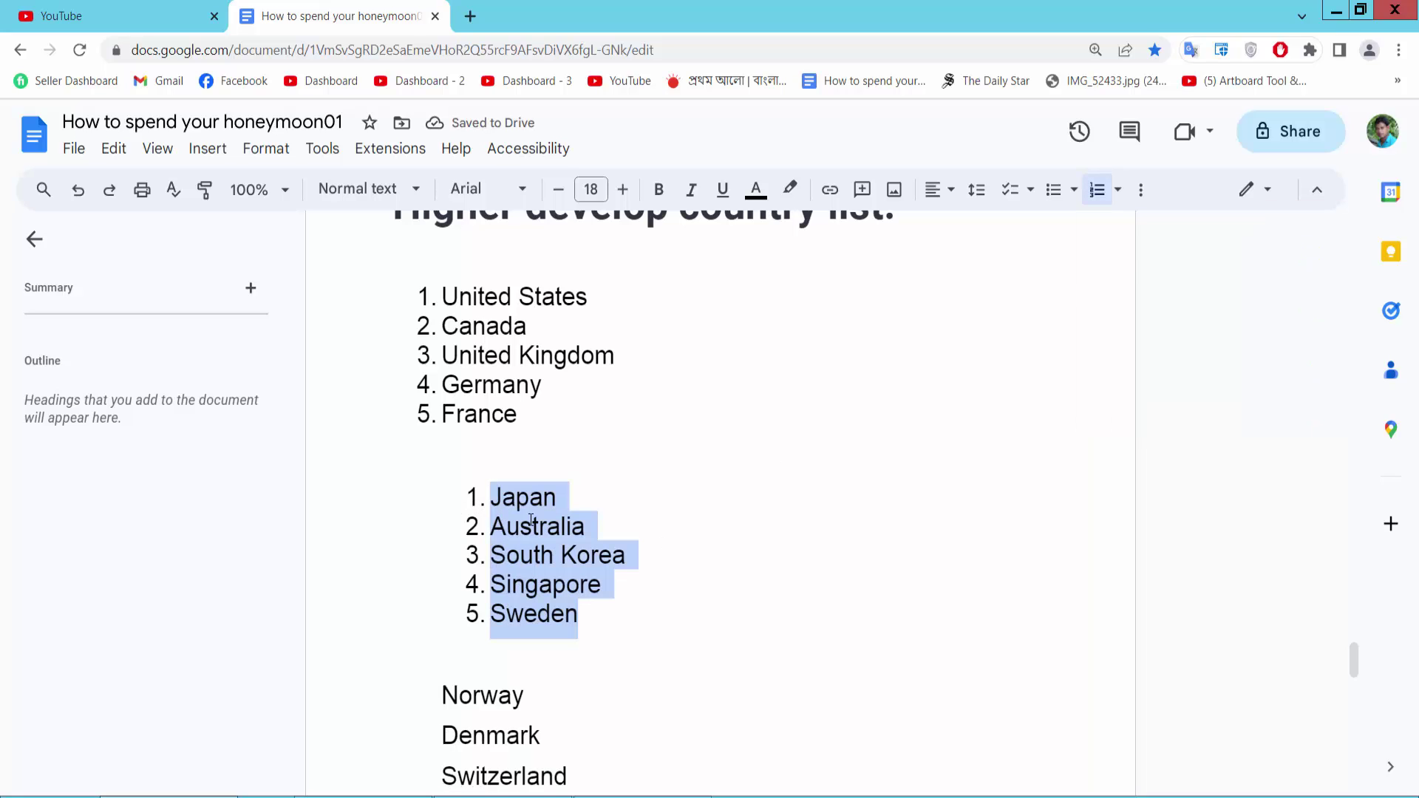
Step: Apply Continue previous numbering so Japan through Sweden become items 6 to 10
click(472, 498)
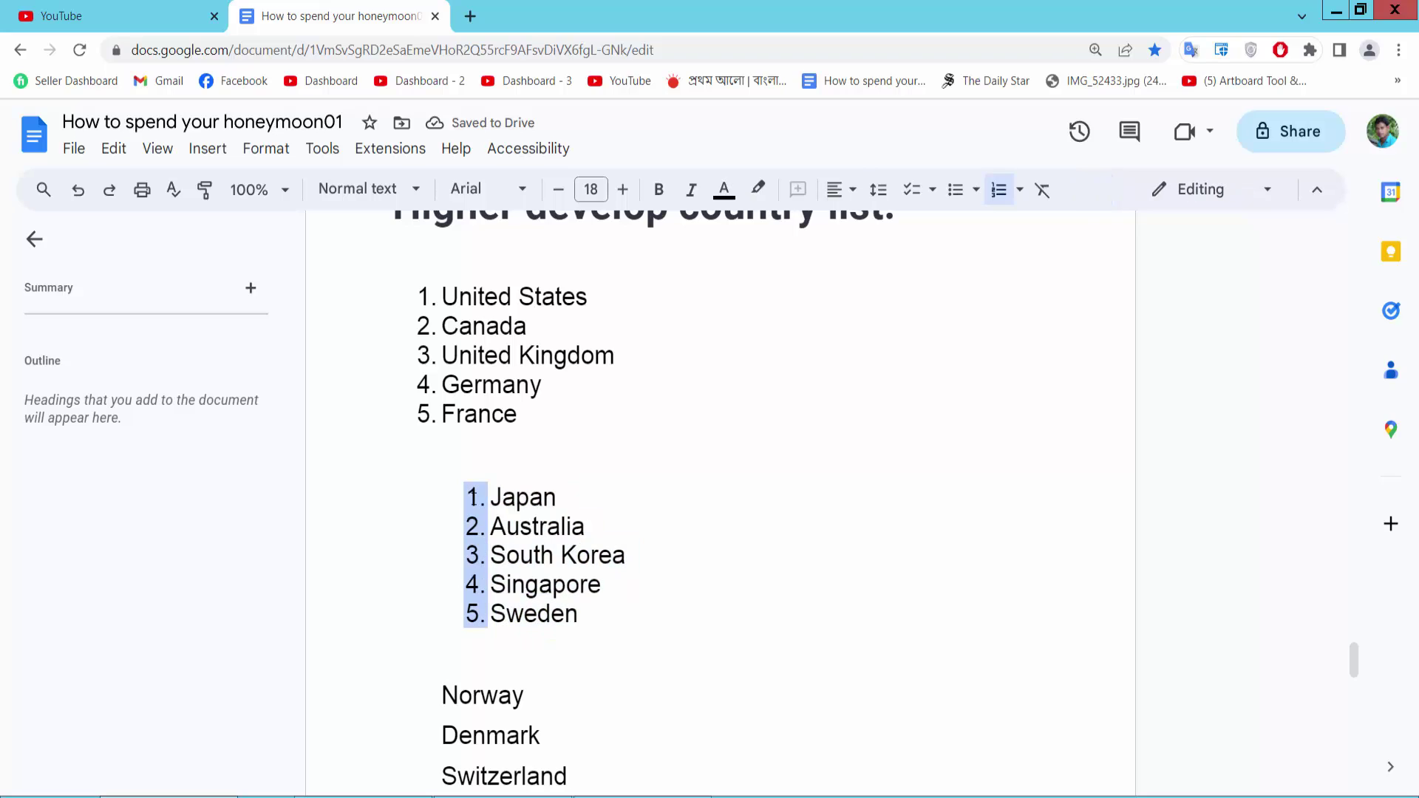
right_click(471, 498)
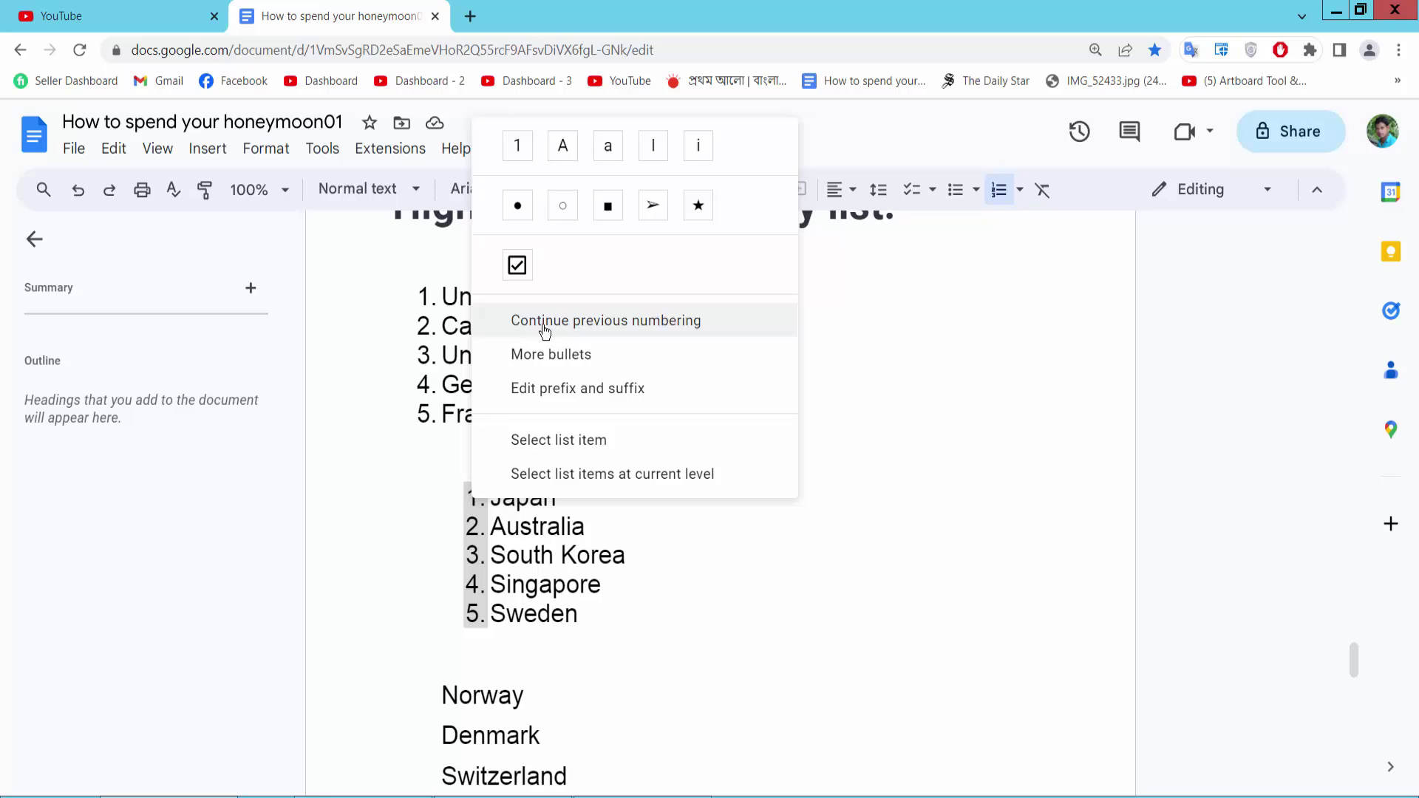
click(663, 325)
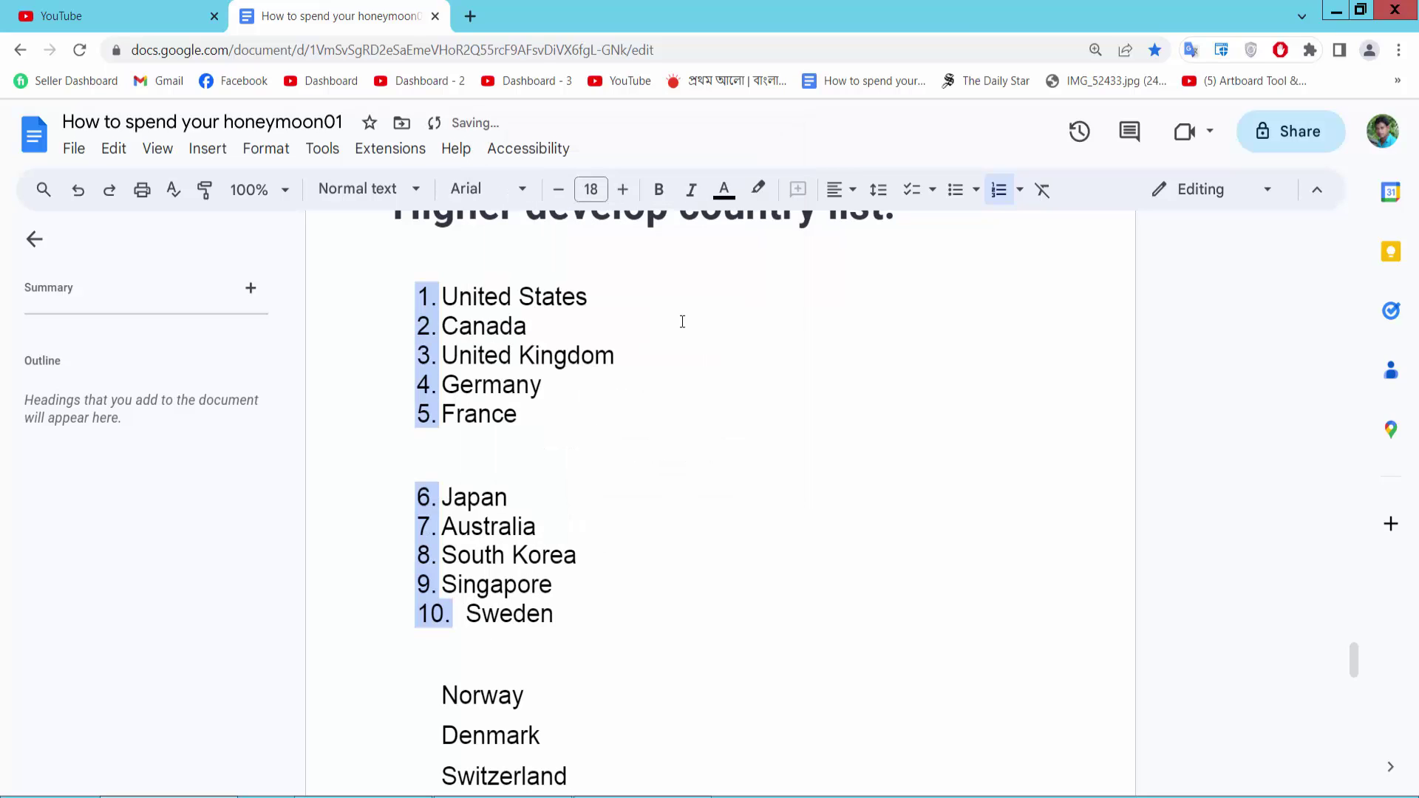
click(430, 495)
click(423, 521)
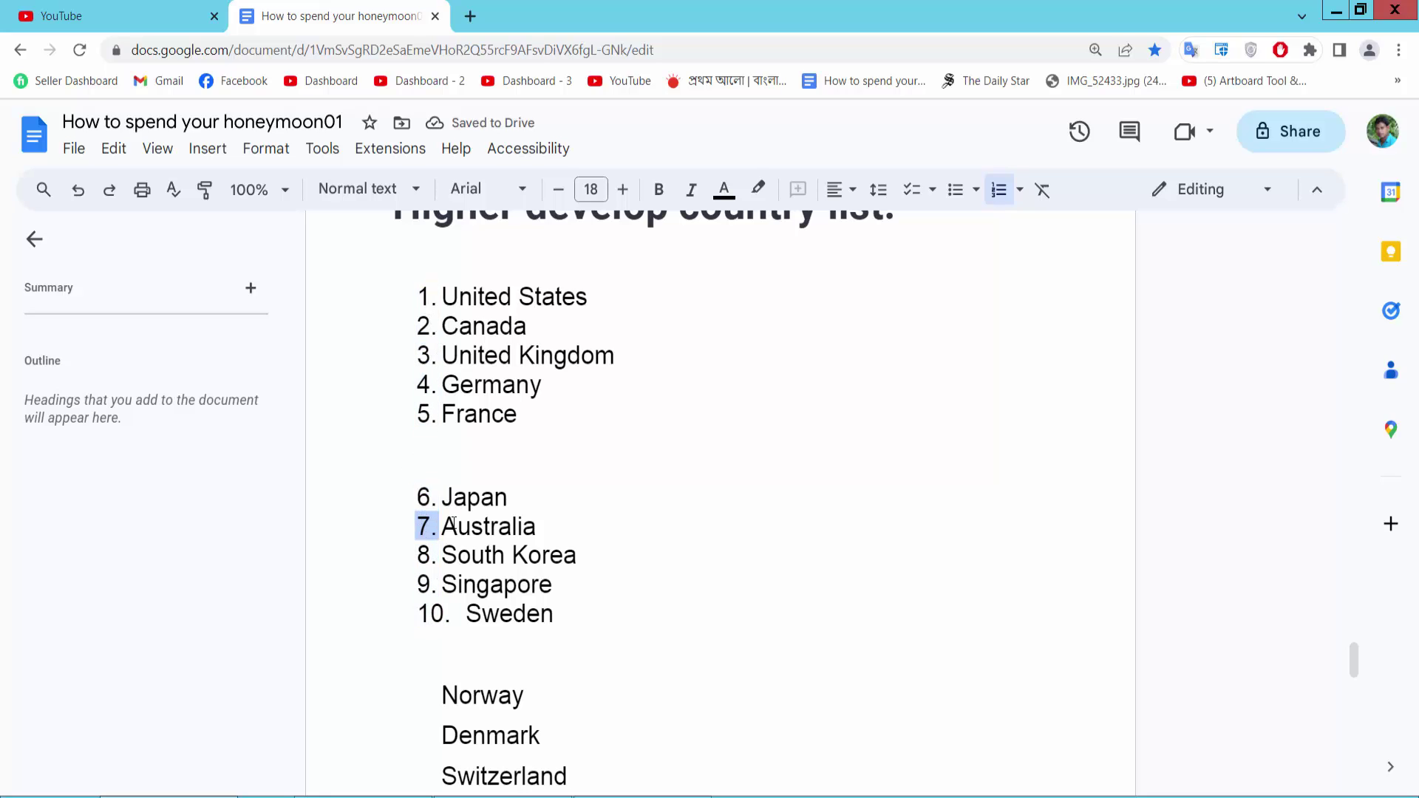
scroll(561, 442, down, 2)
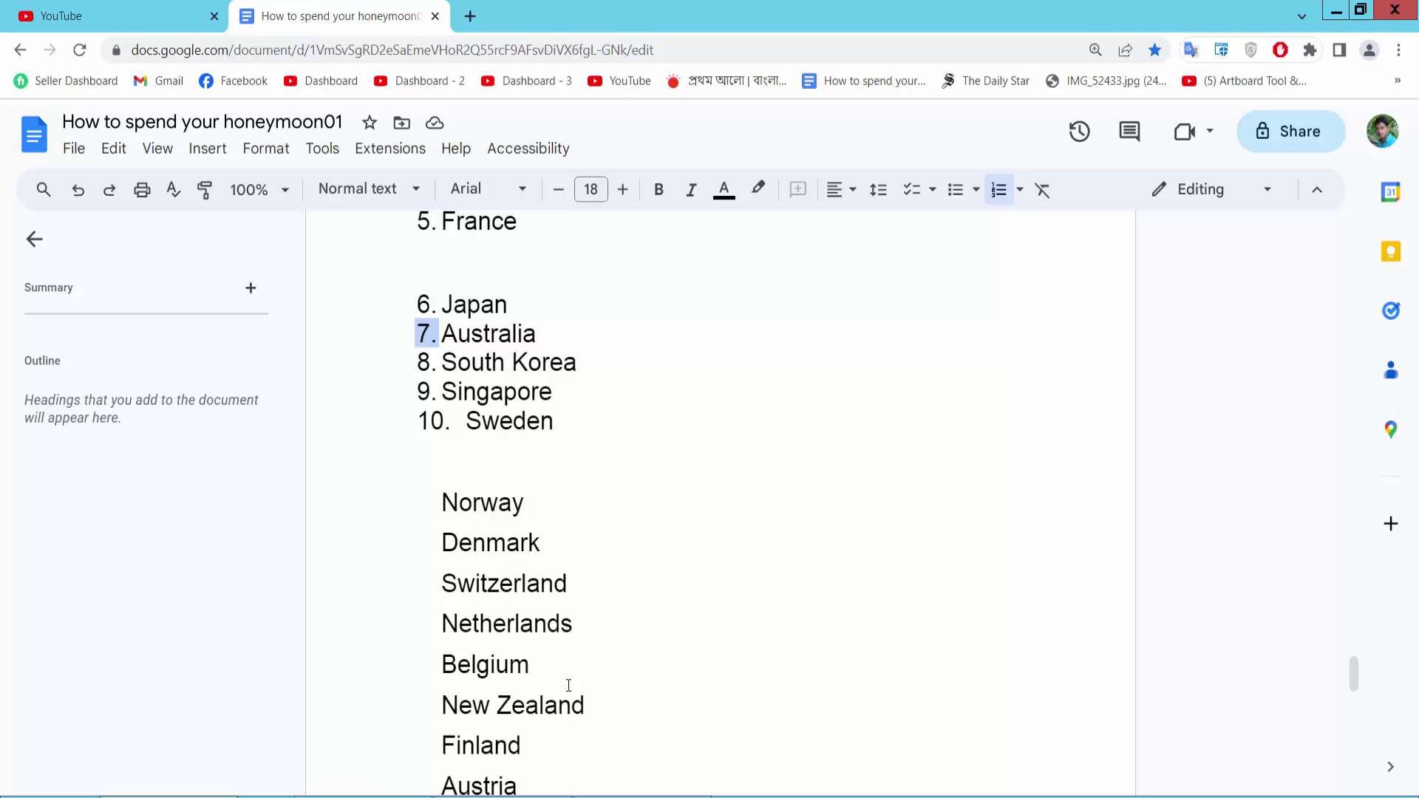
Step: Apply the Numbered list button to Norway through New Zealand
drag(590, 706, 443, 502)
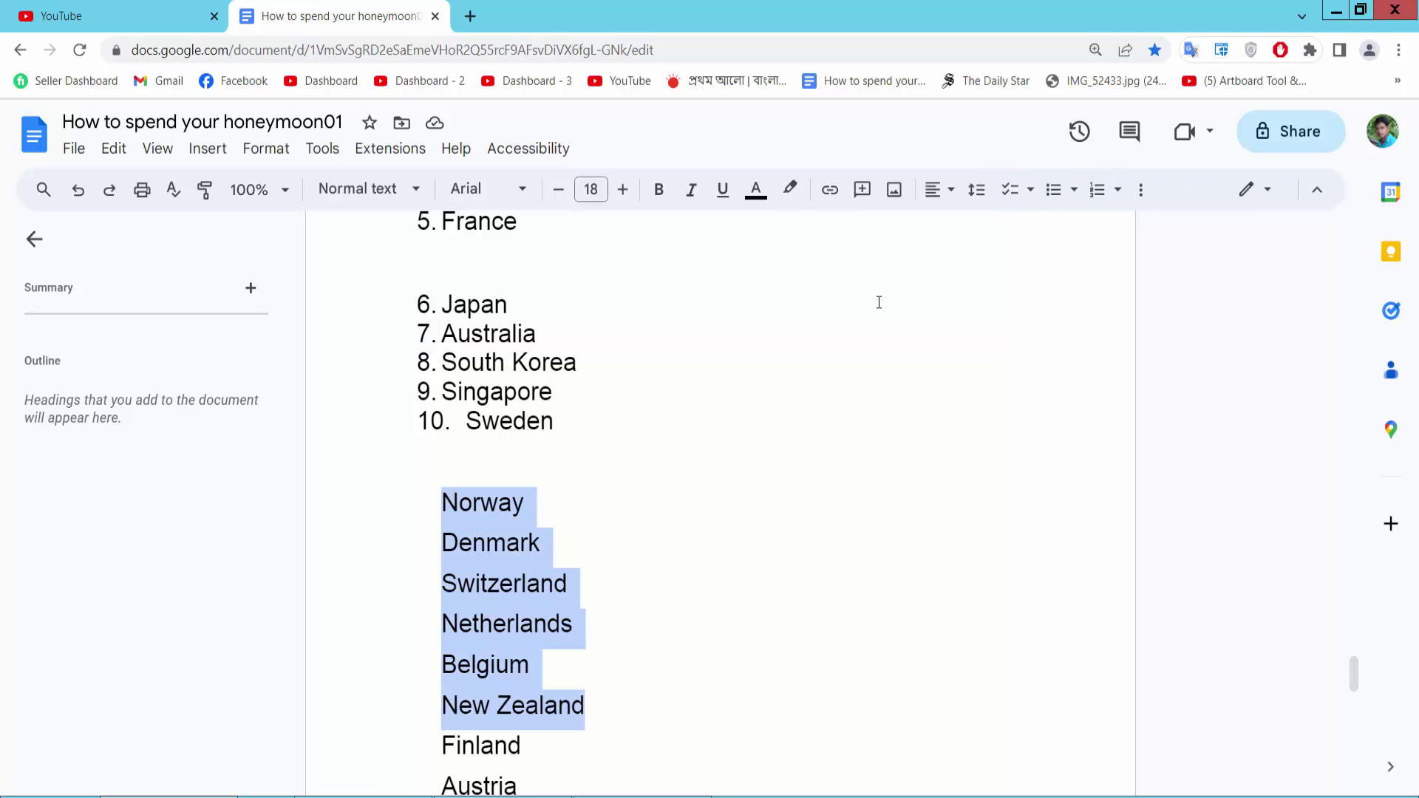
click(1095, 190)
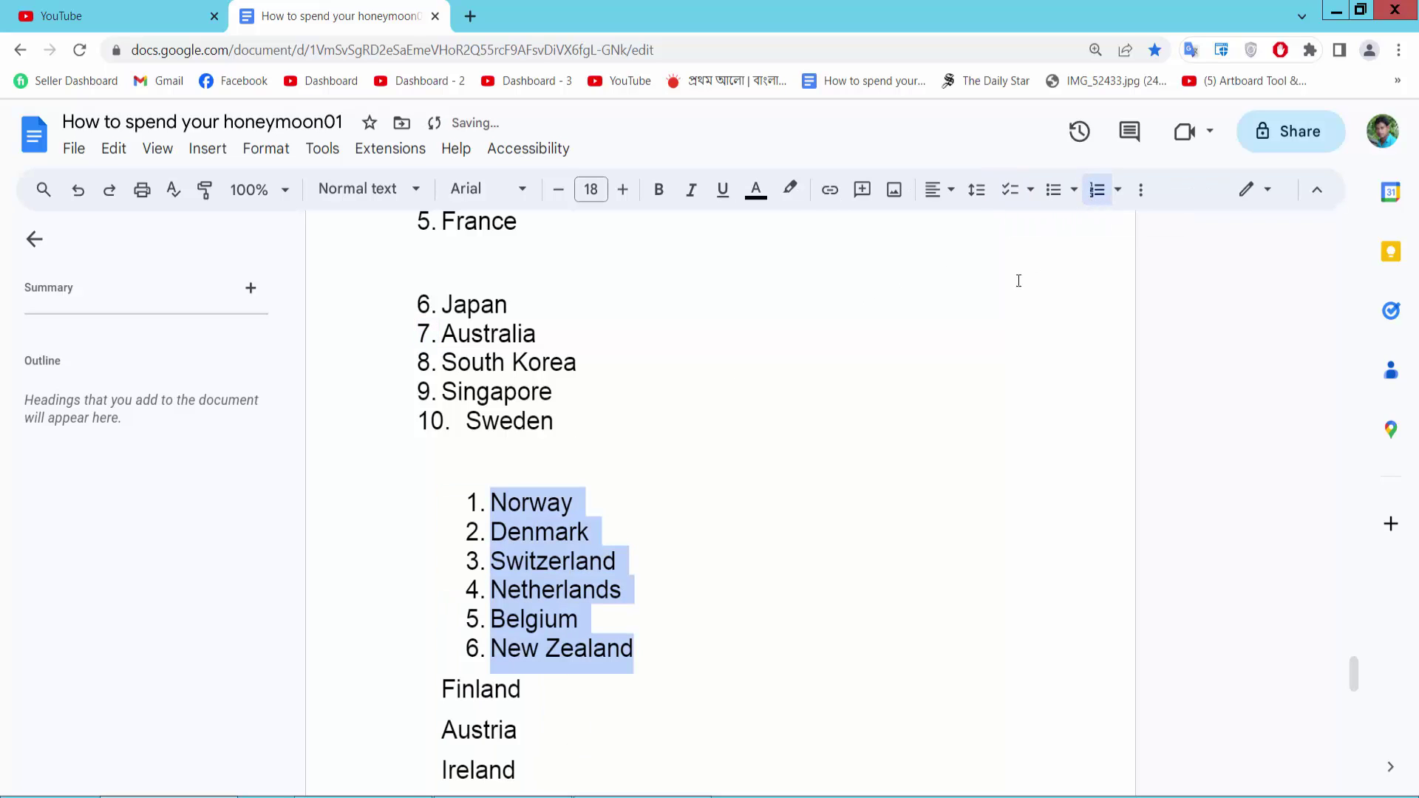
click(476, 501)
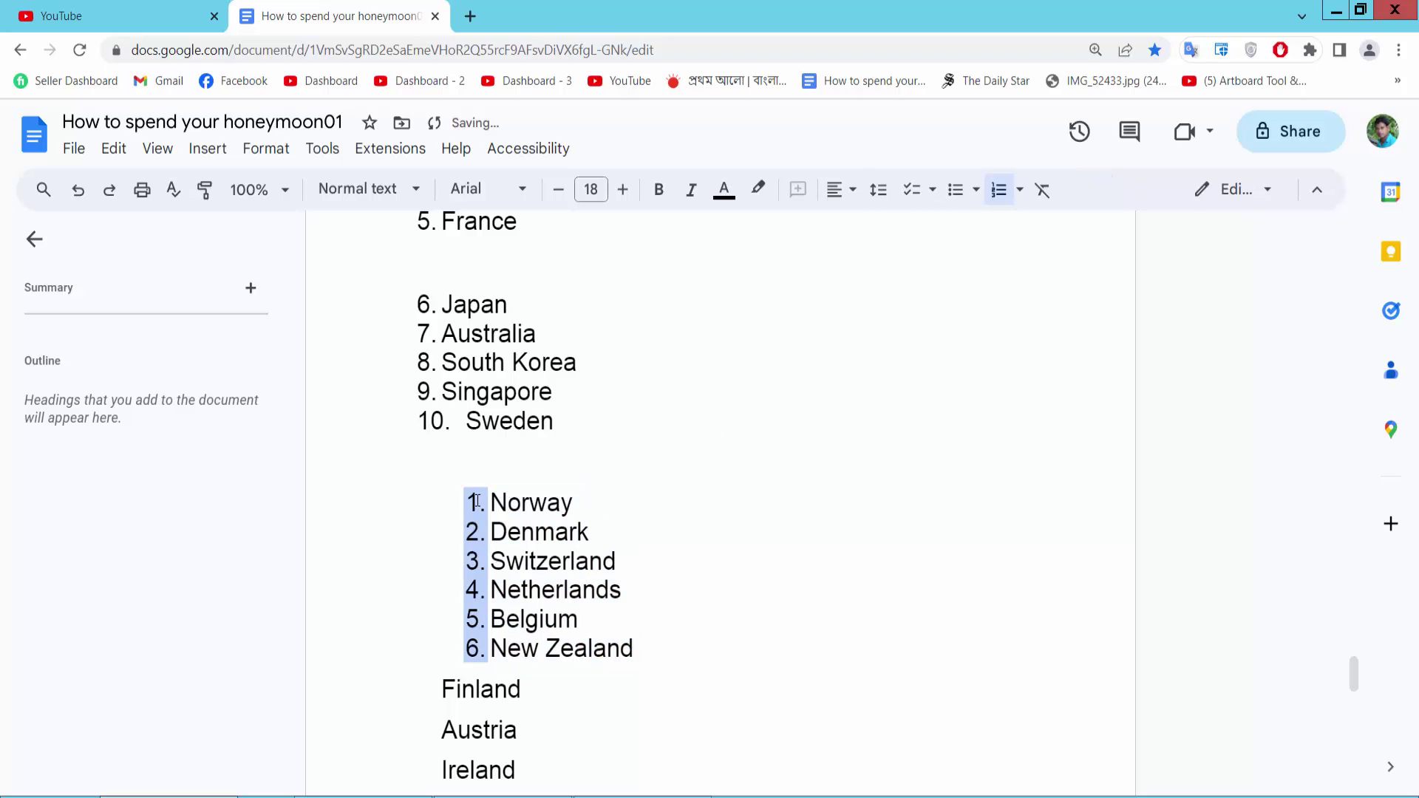
Step: Apply Continue previous numbering to the Norway list so it runs 11 to 16
right_click(474, 502)
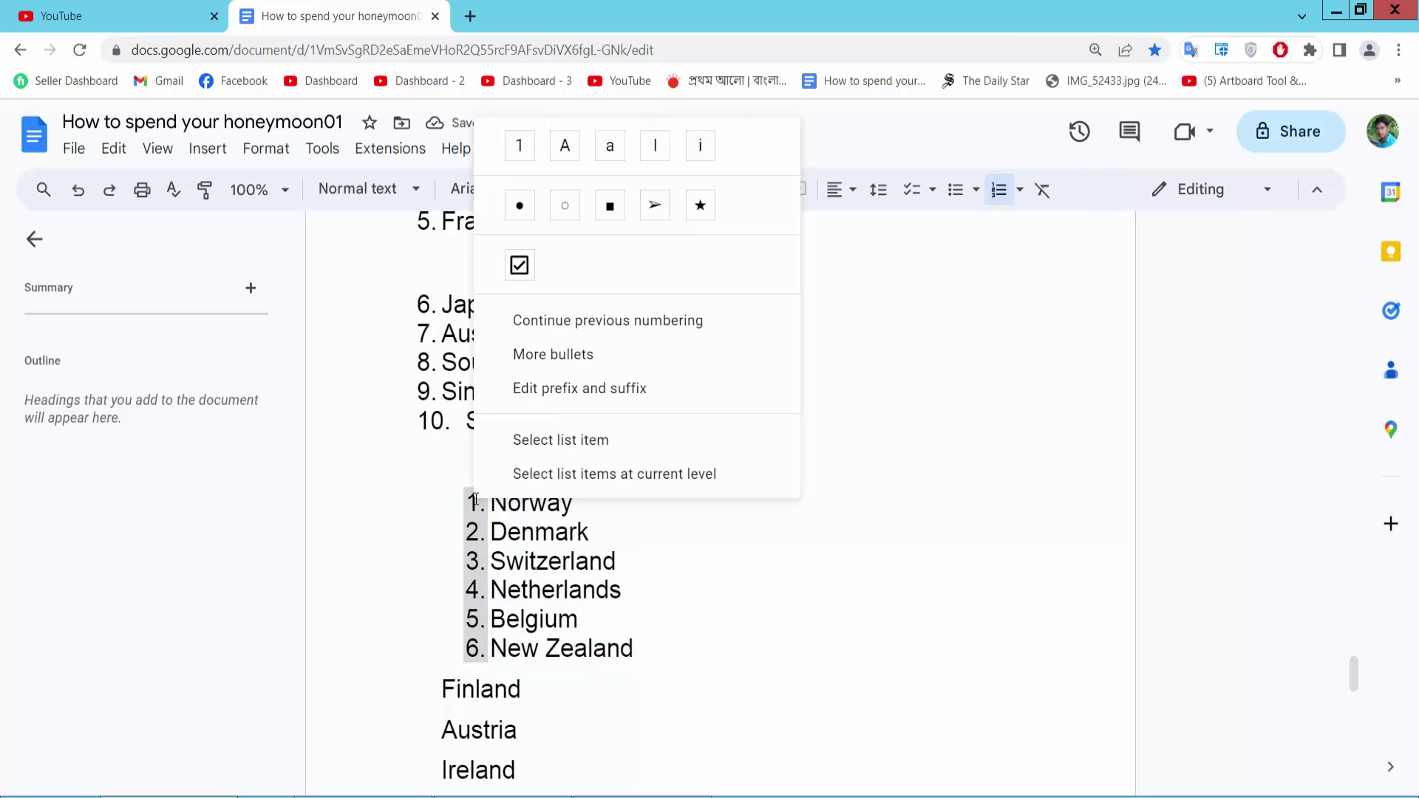
click(674, 321)
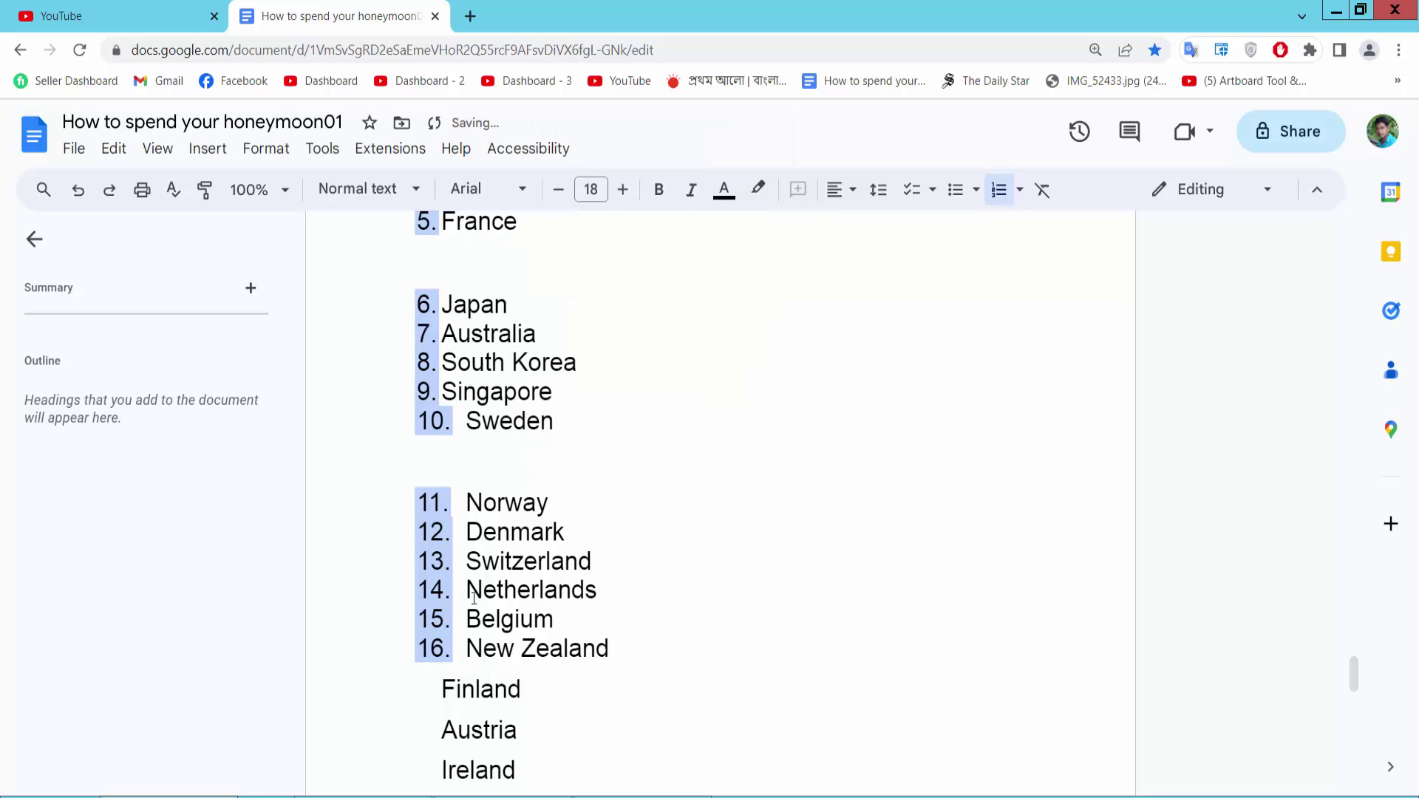
scroll(473, 600, up, 1)
scroll(466, 595, up, 1)
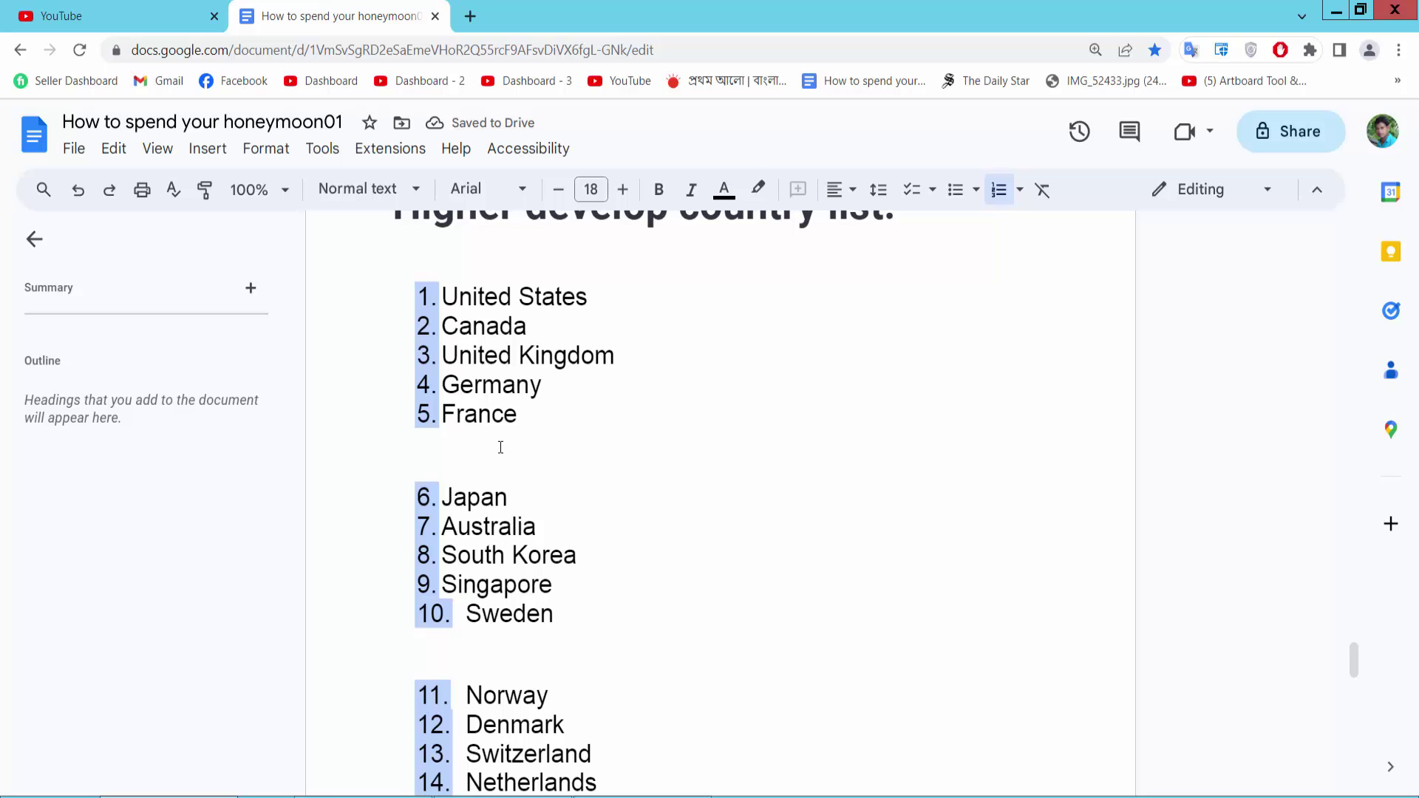
scroll(499, 446, up, 1)
scroll(497, 446, down, 2)
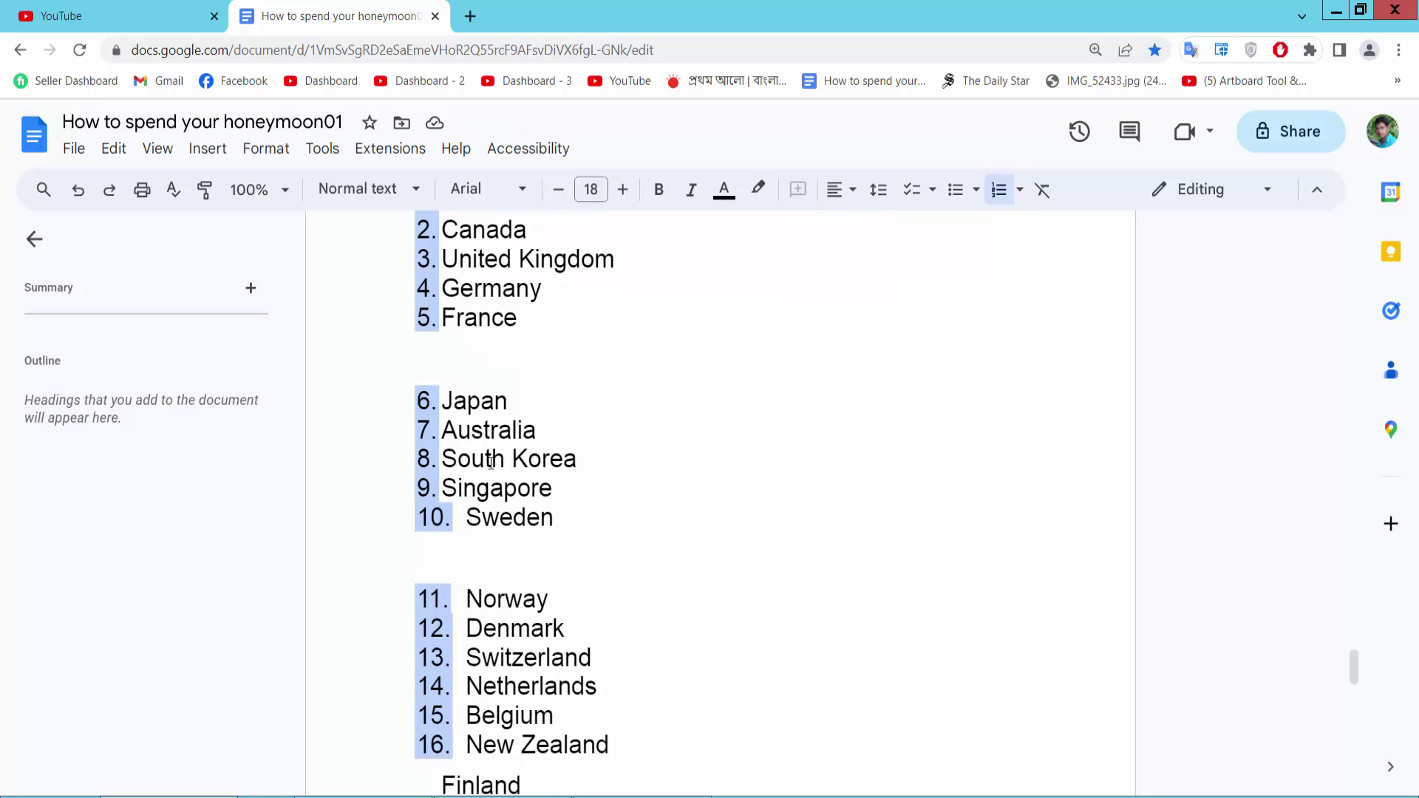